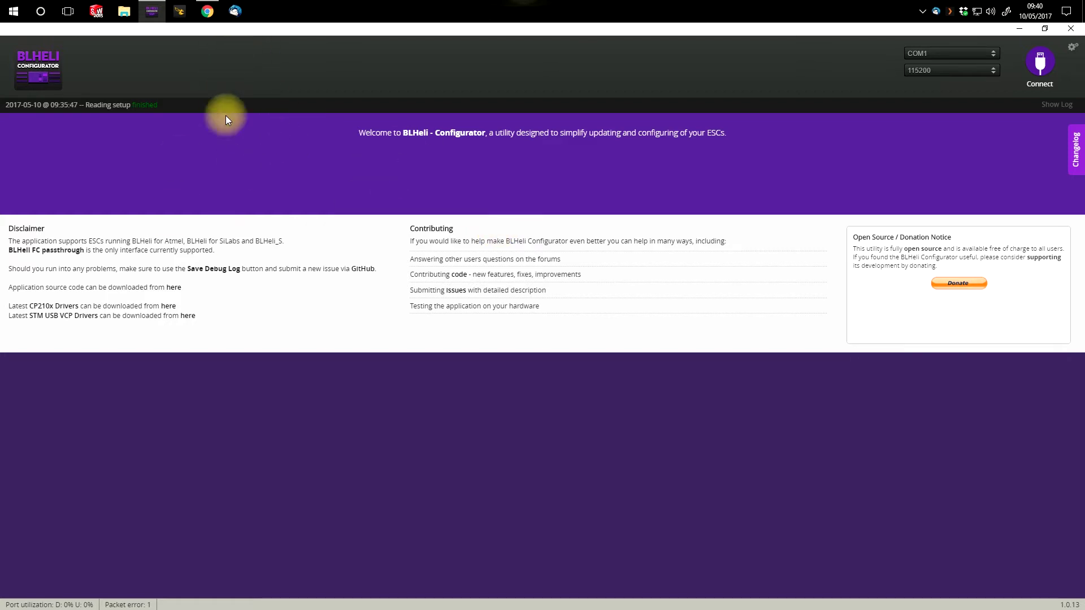
- Switch to Chrome, search Google for "blheli configurator" and open the BLHeli - Configurator page in the Chrome Web Store
click(207, 11)
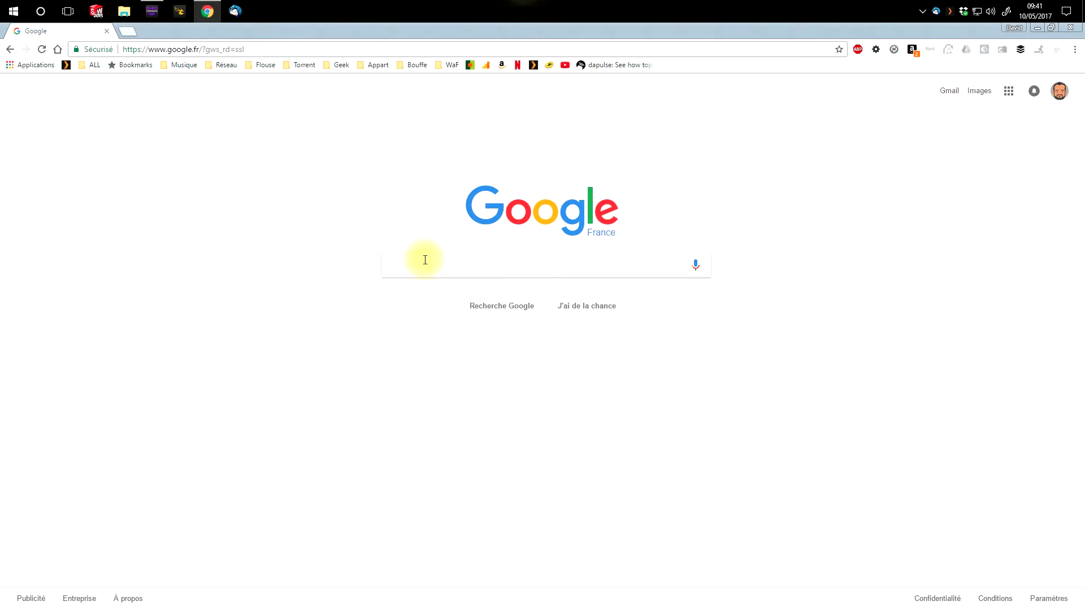
text(blheli)
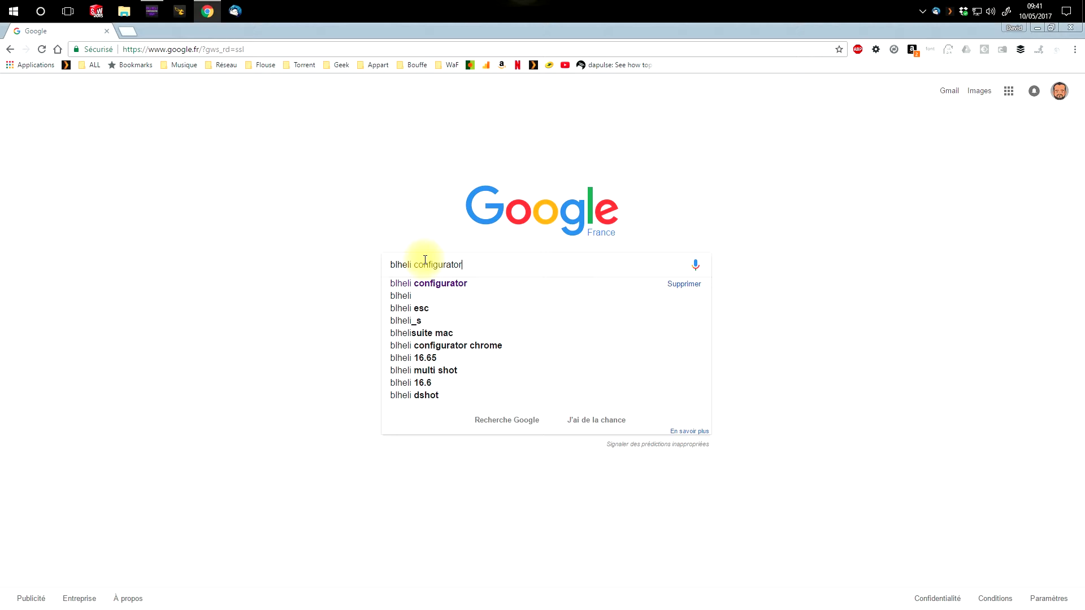
text( configurator)
key(Return)
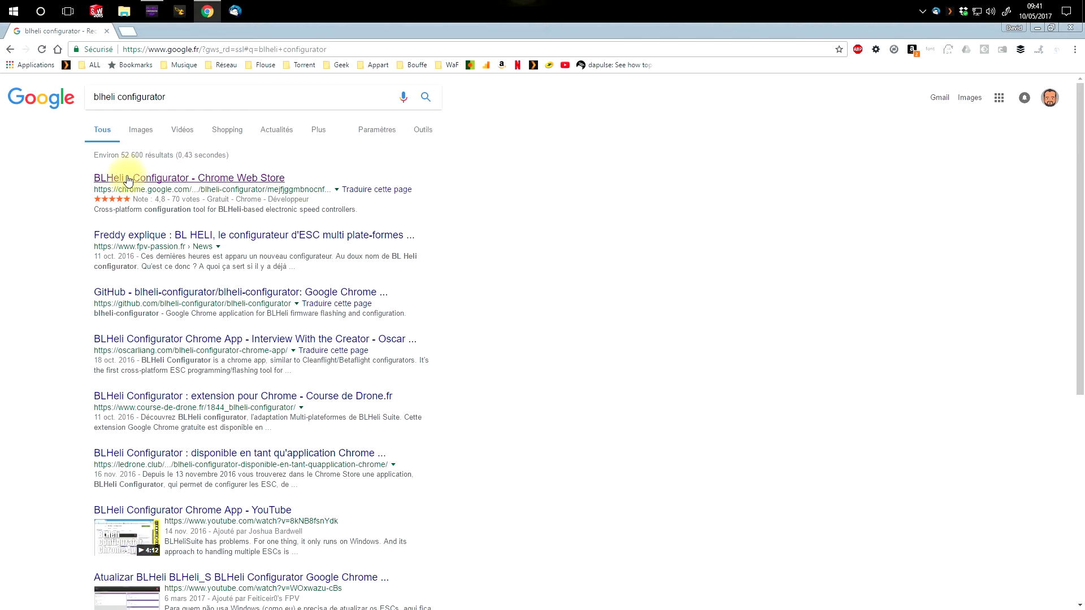
drag(117, 190, 183, 190)
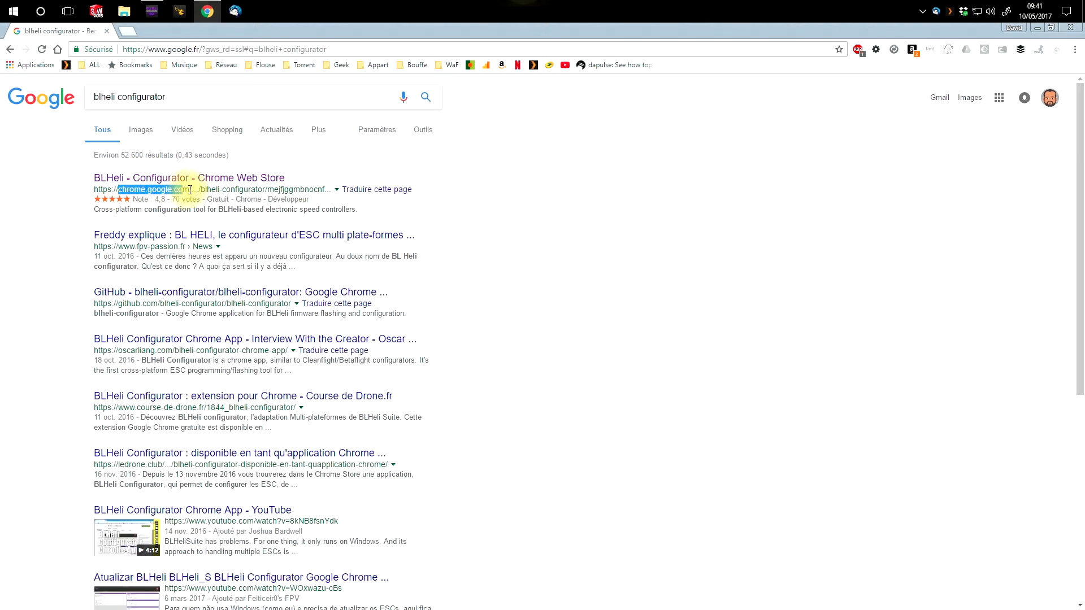
click(249, 178)
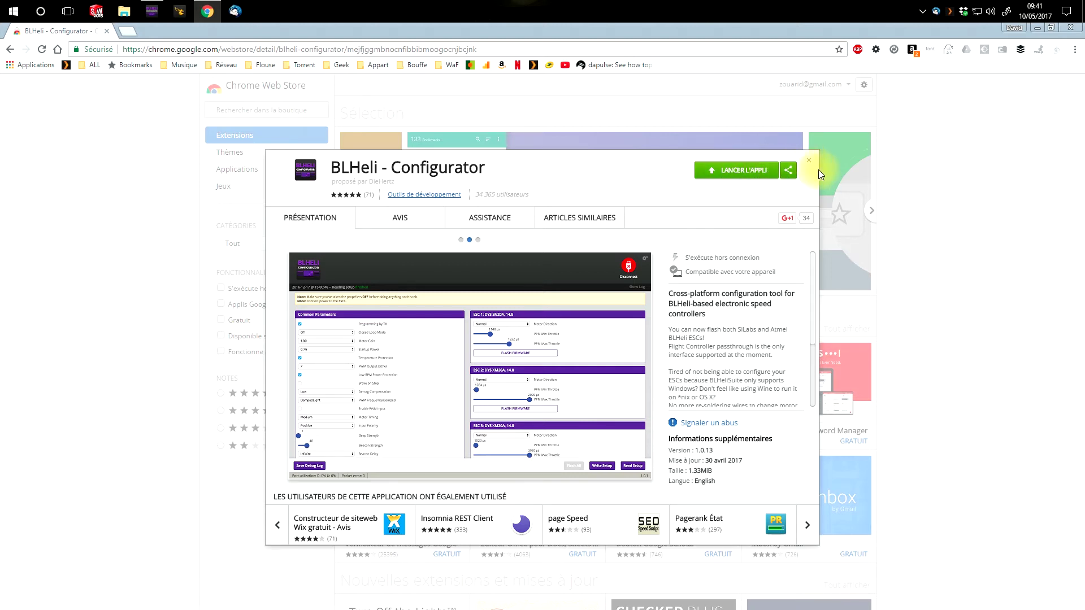
- Switch to BLHeli Configurator, connect to the flight controller on COM5 and read the ESC setup
click(152, 11)
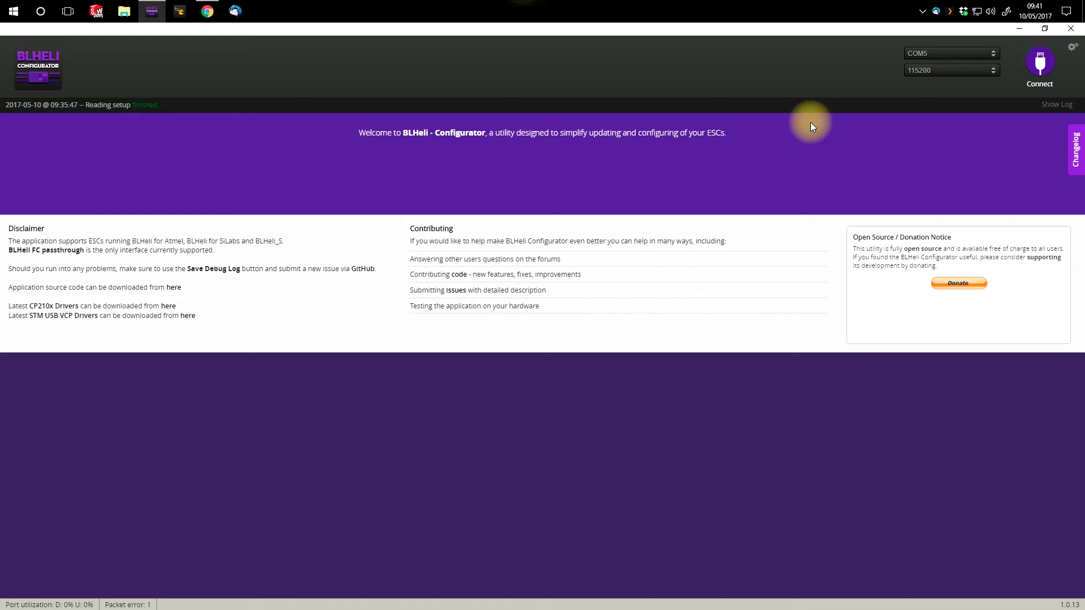
click(1038, 62)
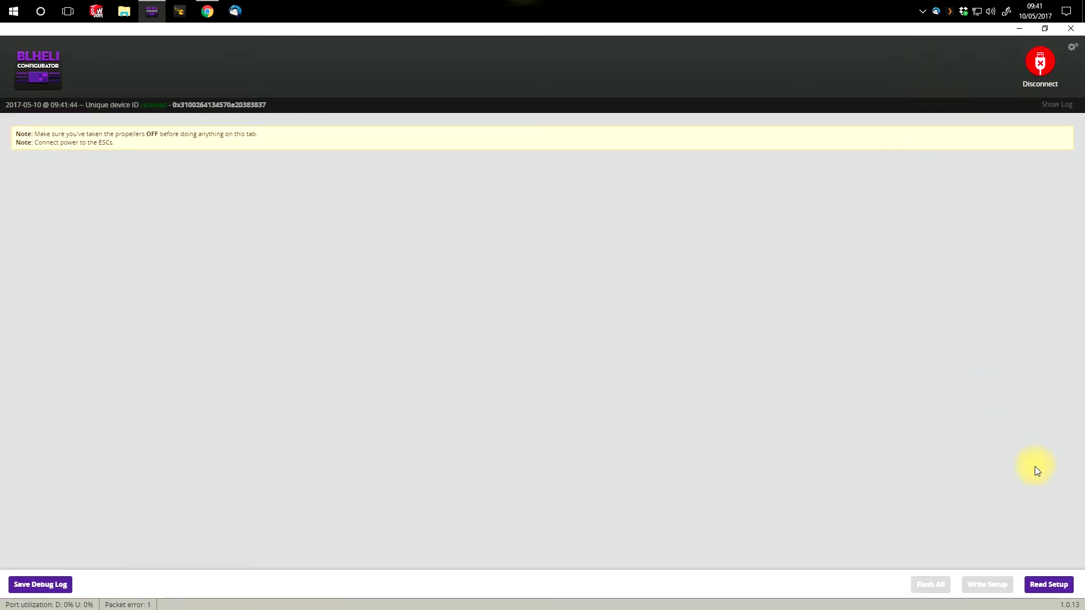
click(1048, 585)
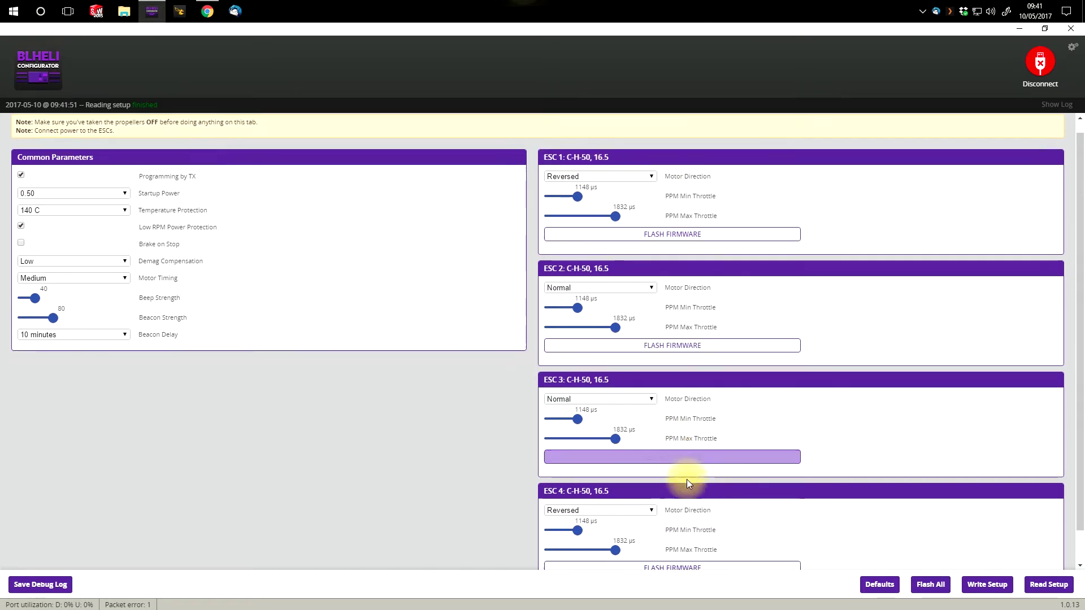
- Set ESC 1's PPM Min Throttle to 1000 µs and its PPM Max Throttle to 2000 µs
scroll(650, 509, down, 2)
scroll(590, 153, up, 2)
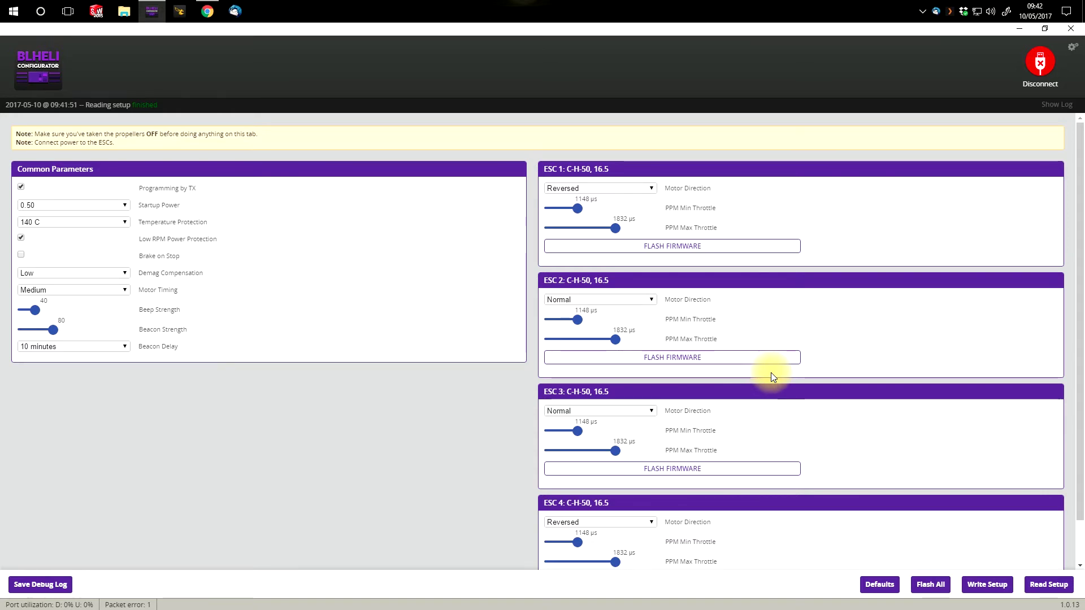
drag(577, 212, 544, 210)
drag(615, 231, 653, 233)
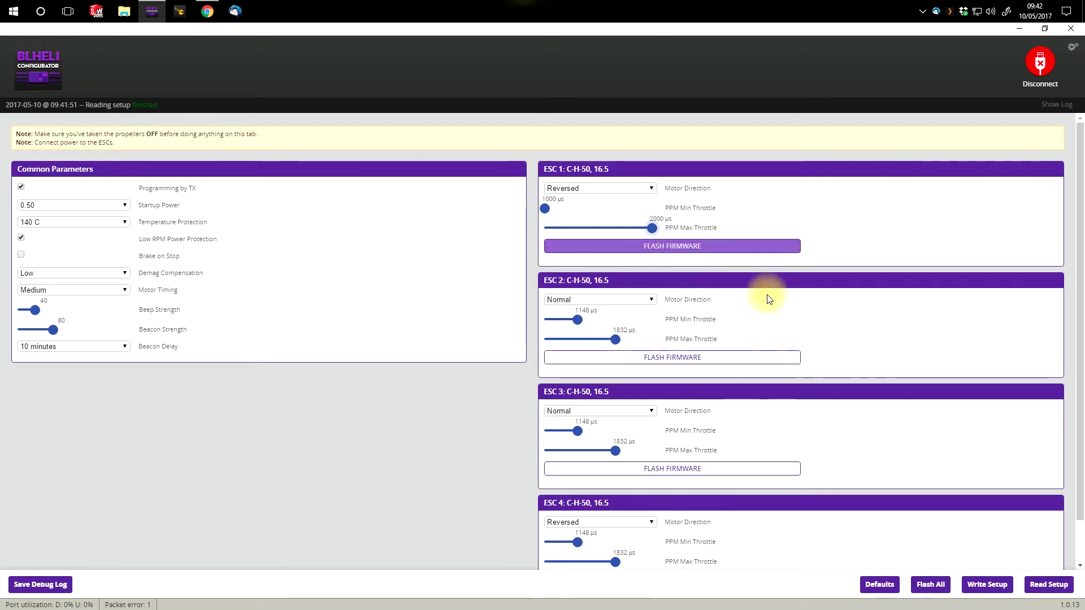
- Check the available motor direction options for ESC 1, keeping the Reversed setting
scroll(884, 486, down, 1)
scroll(562, 167, up, 1)
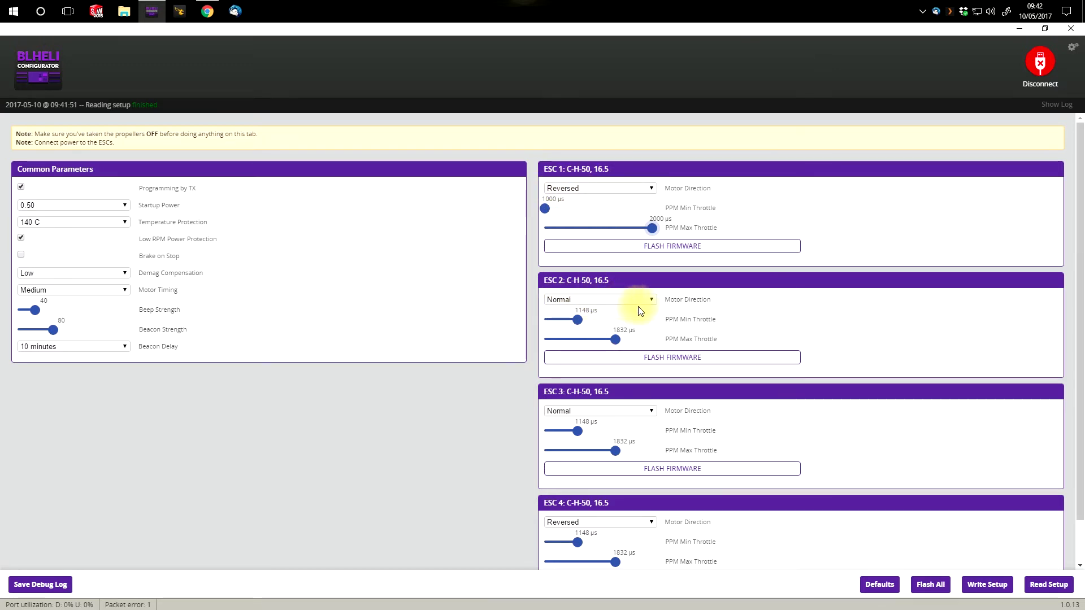
click(556, 187)
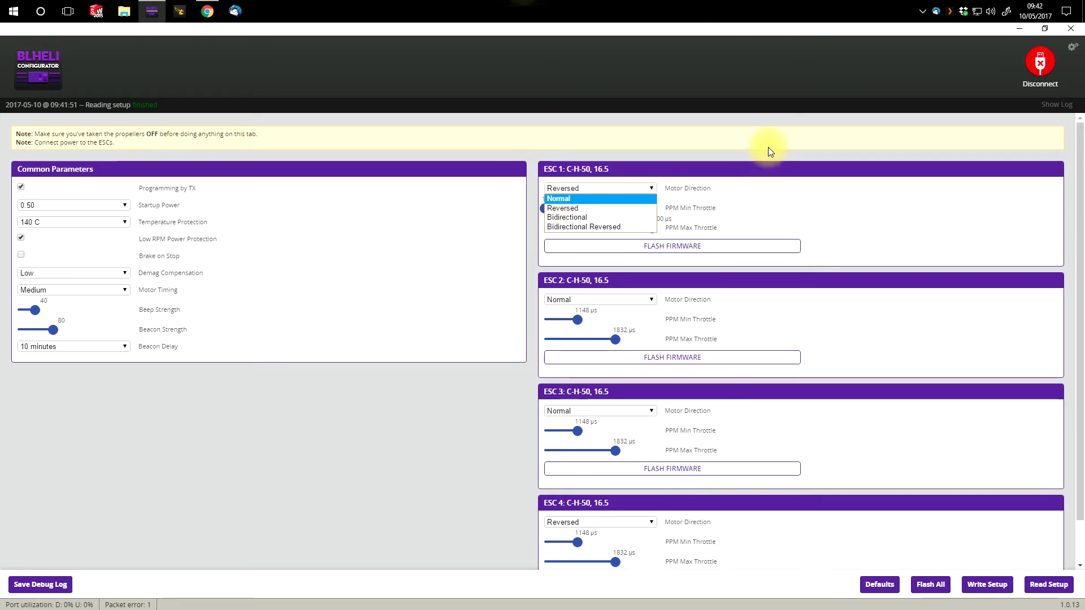
click(789, 161)
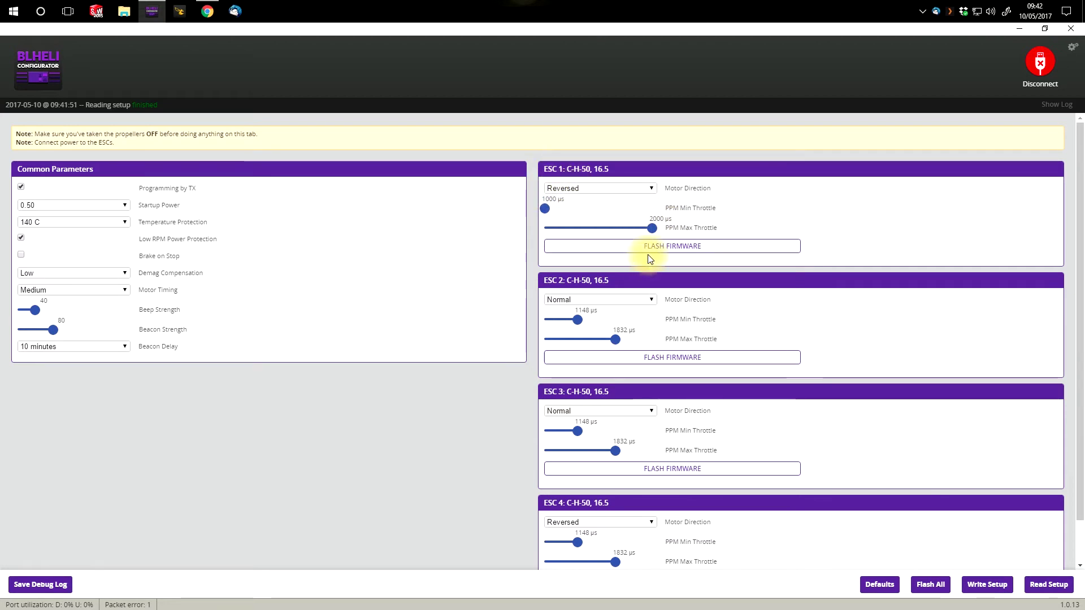
- Set ESC 2's PPM Min Throttle to 1000 µs and its PPM Max Throttle to 2000 µs
drag(577, 320, 546, 323)
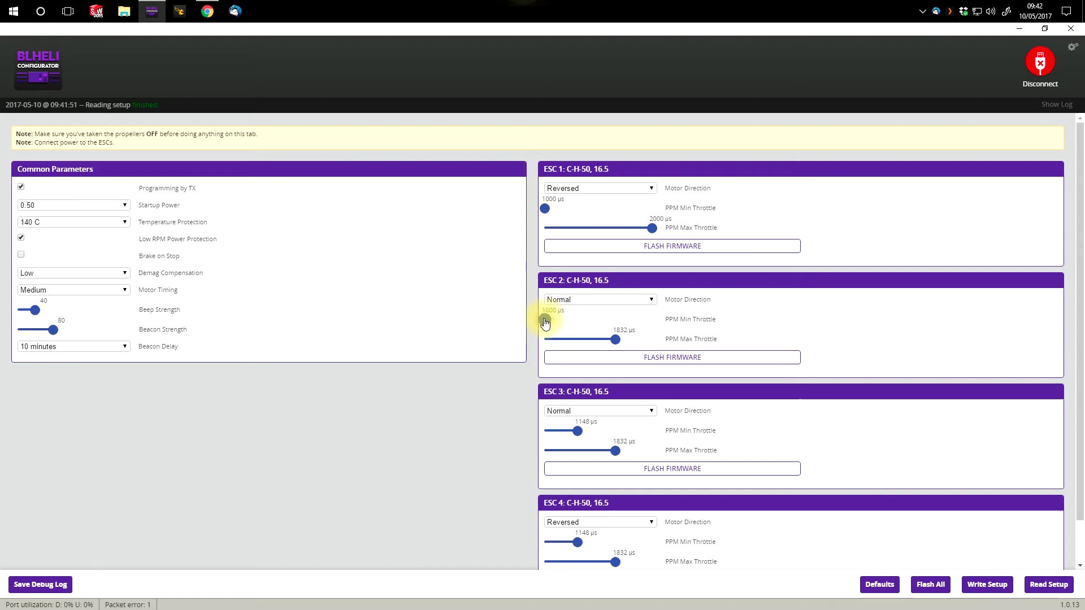
drag(615, 339, 653, 343)
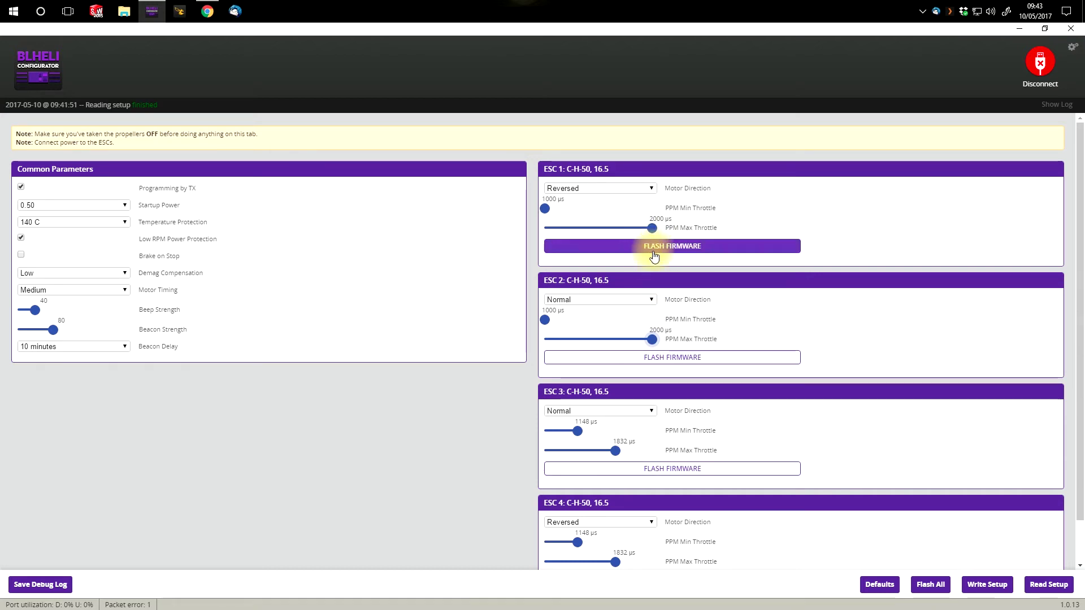
- Flash all four ESCs with firmware version 16.6 for the C-H-50 target and wait for the flashing to finish
click(930, 585)
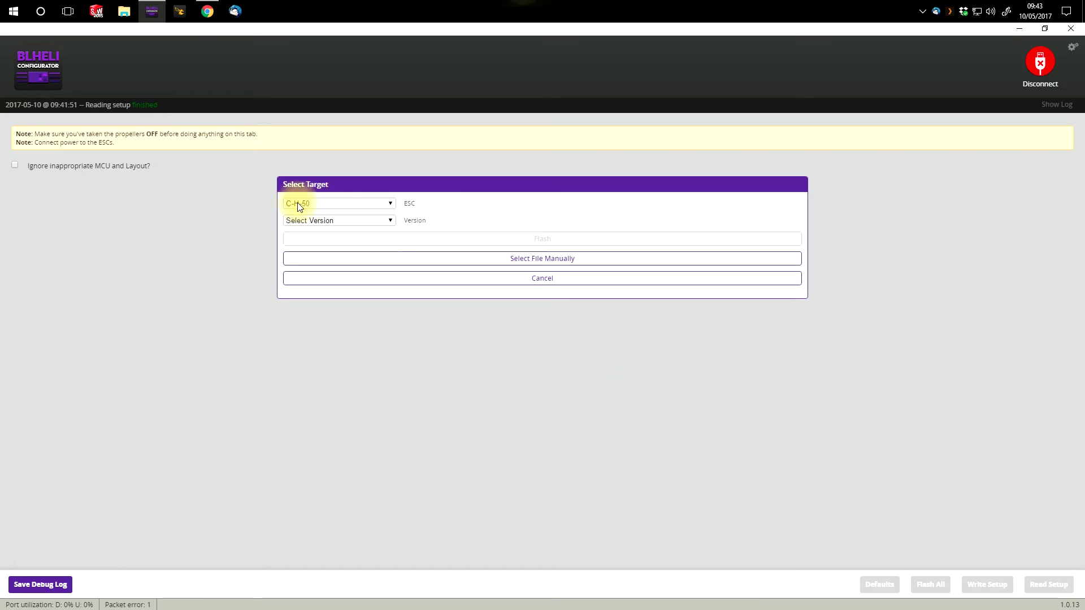
click(478, 278)
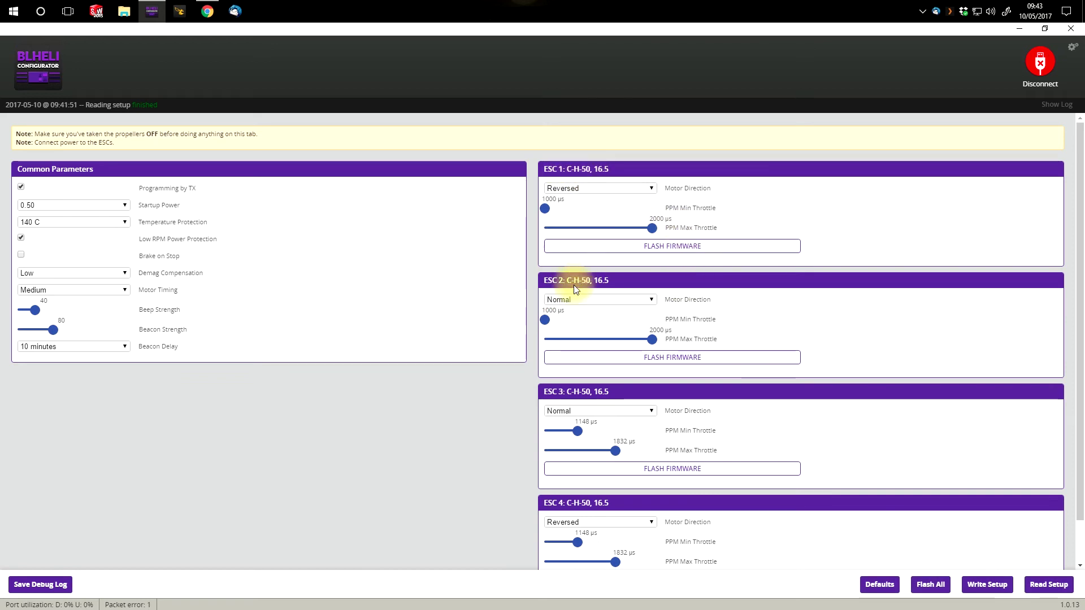
click(933, 588)
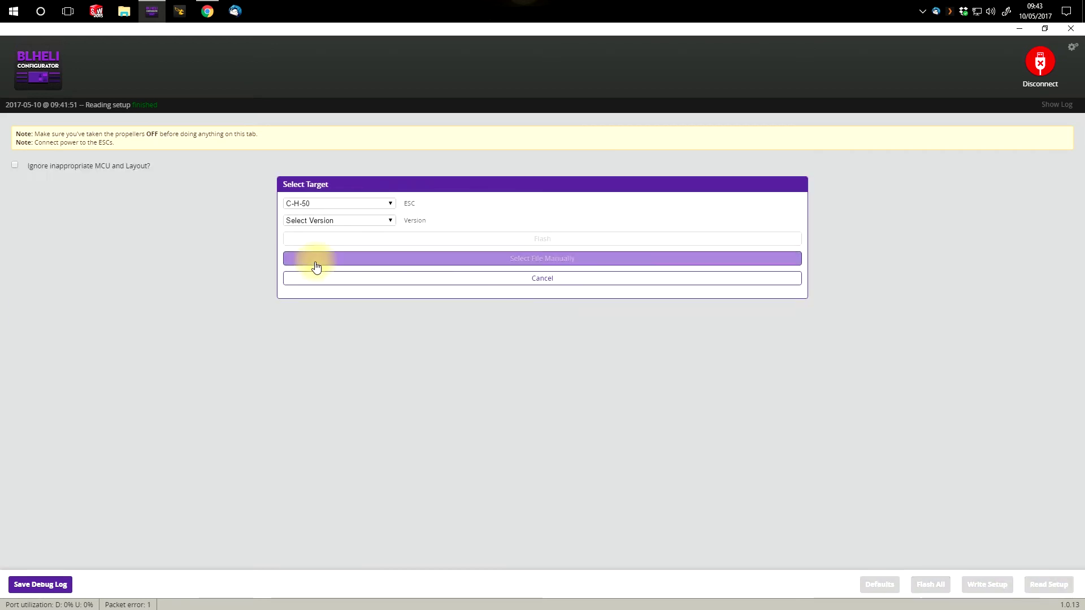
click(317, 221)
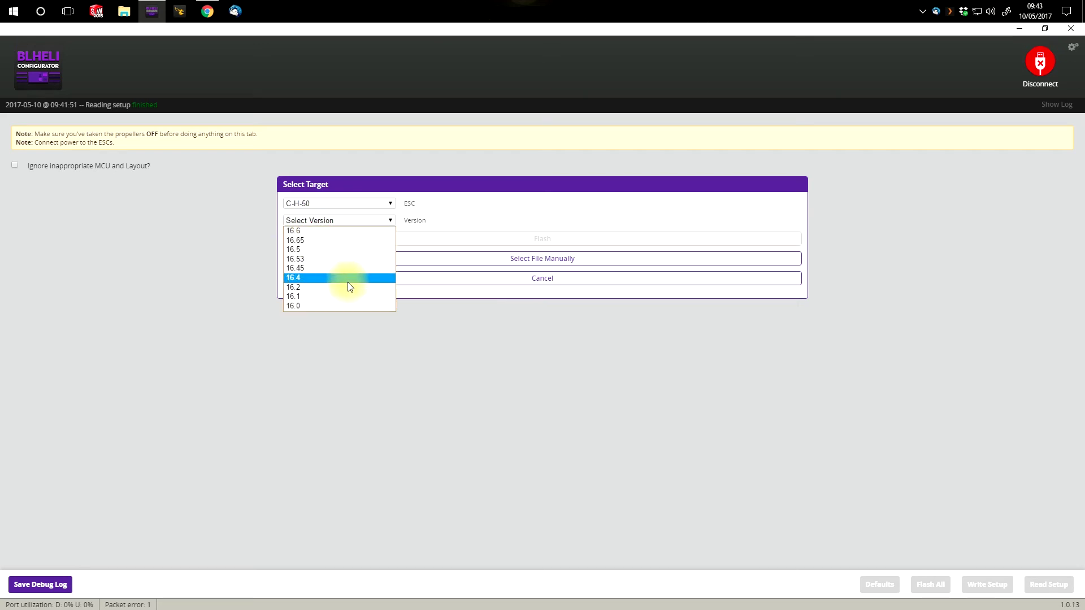
click(300, 232)
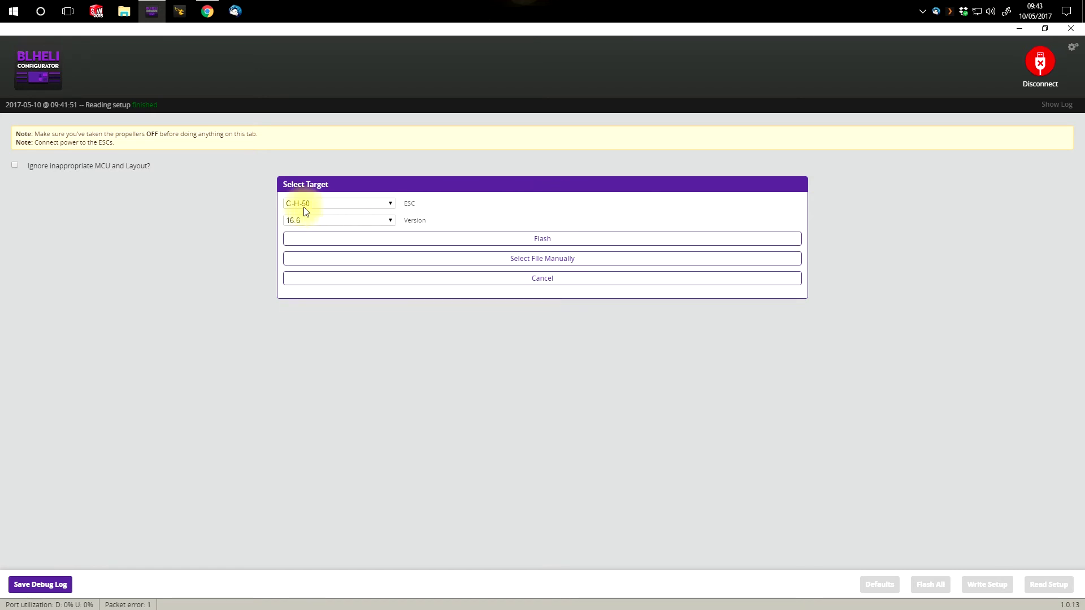
click(538, 241)
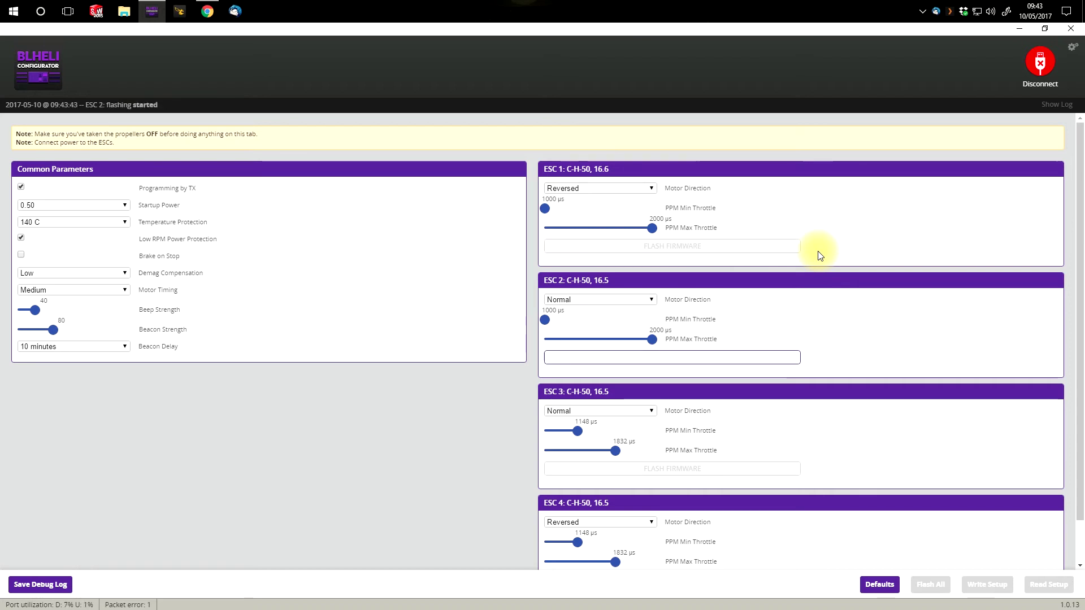
scroll(774, 266, down, 1)
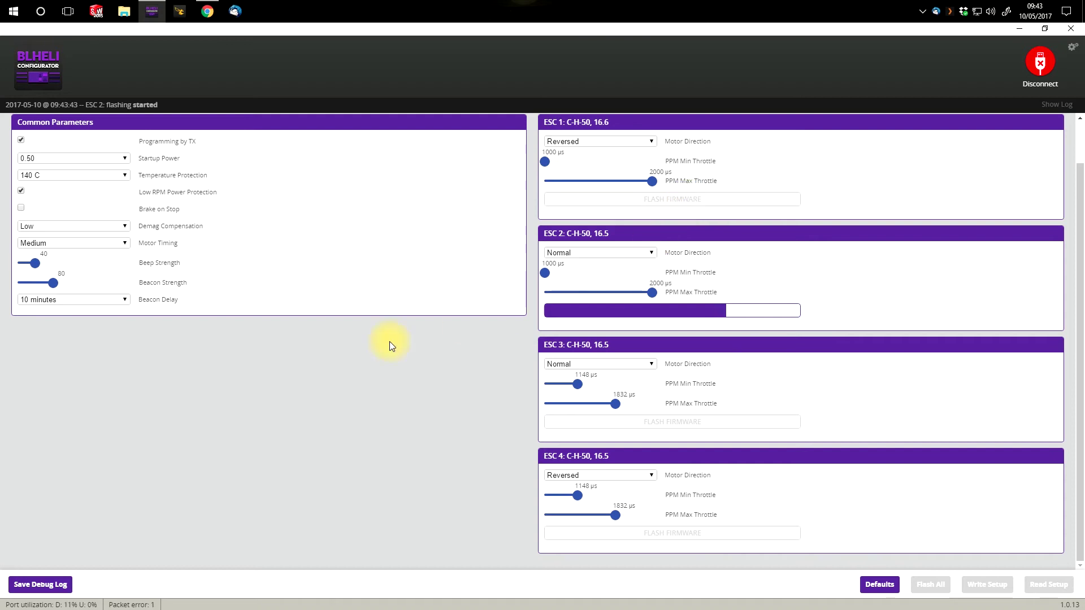
scroll(359, 343, up, 1)
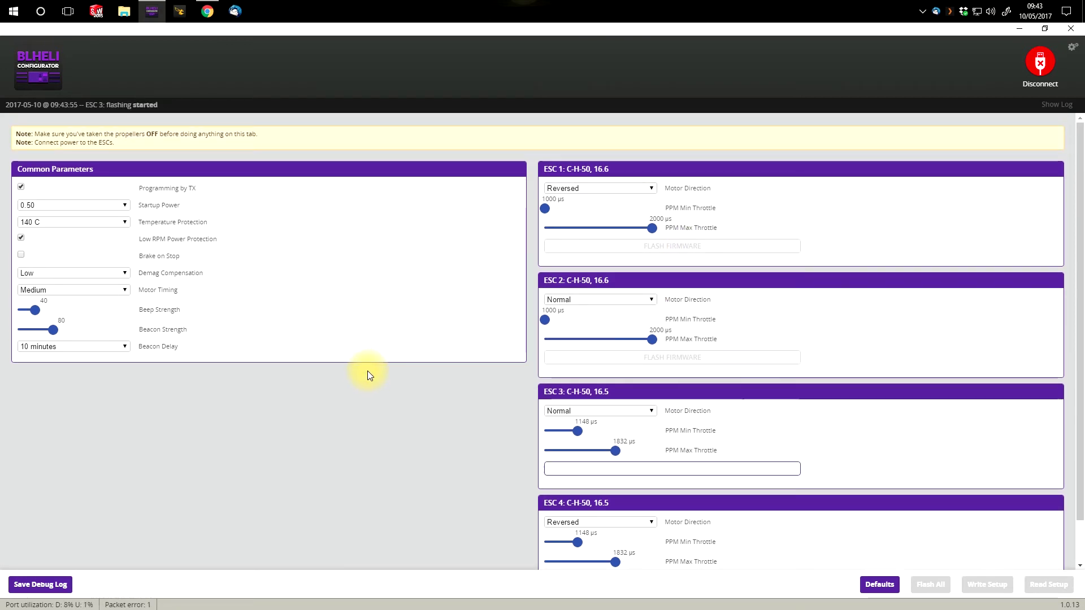
scroll(364, 373, down, 1)
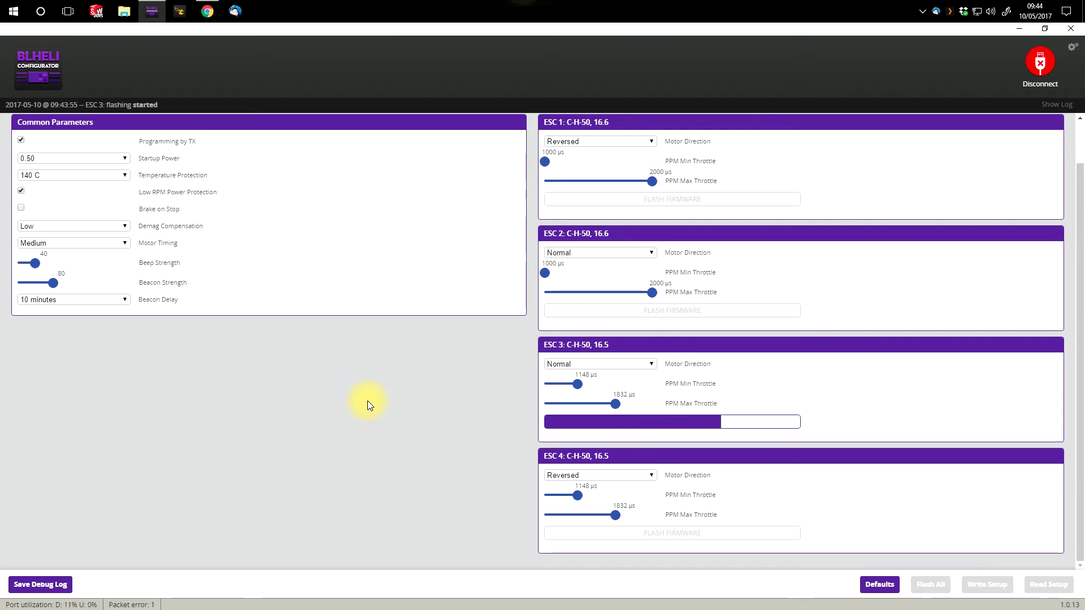
scroll(389, 383, up, 1)
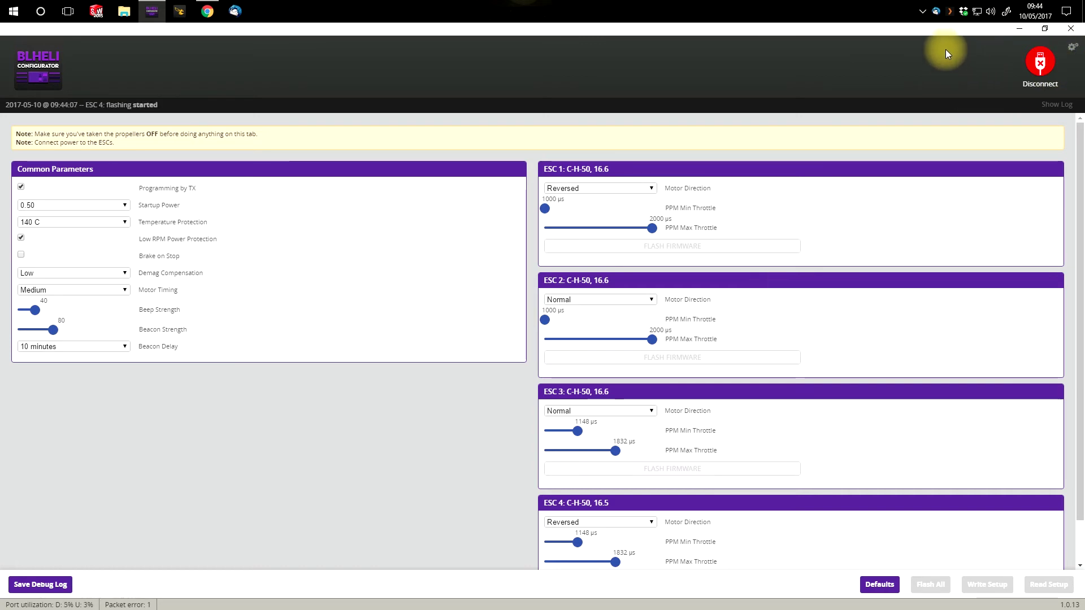
scroll(751, 240, down, 2)
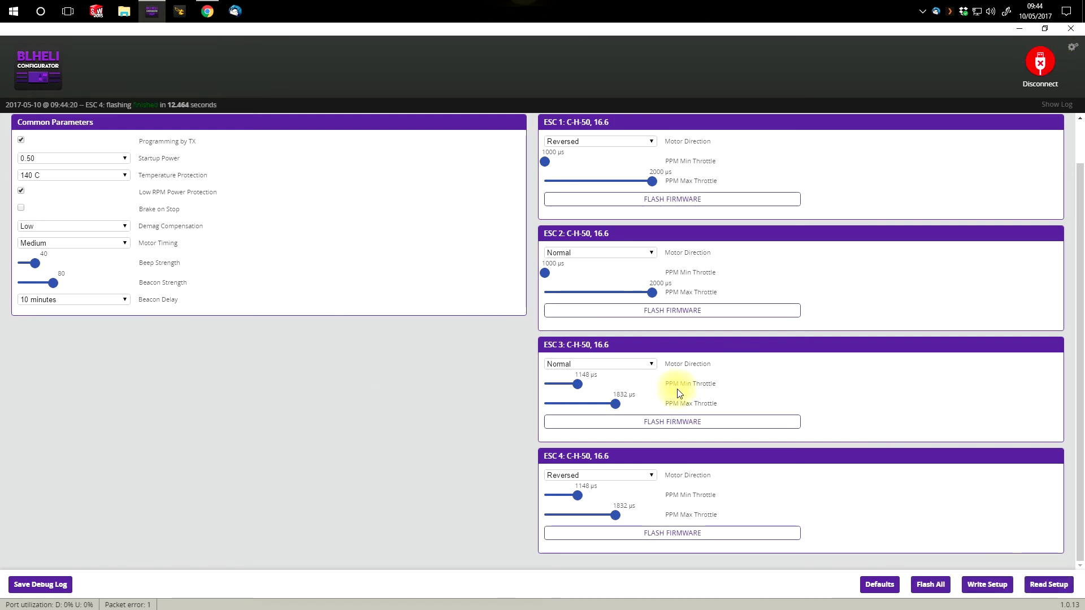
- Set PPM Min Throttle to 1000 µs and PPM Max Throttle to 2000 µs on both ESC 3 and ESC 4
drag(576, 430, 544, 432)
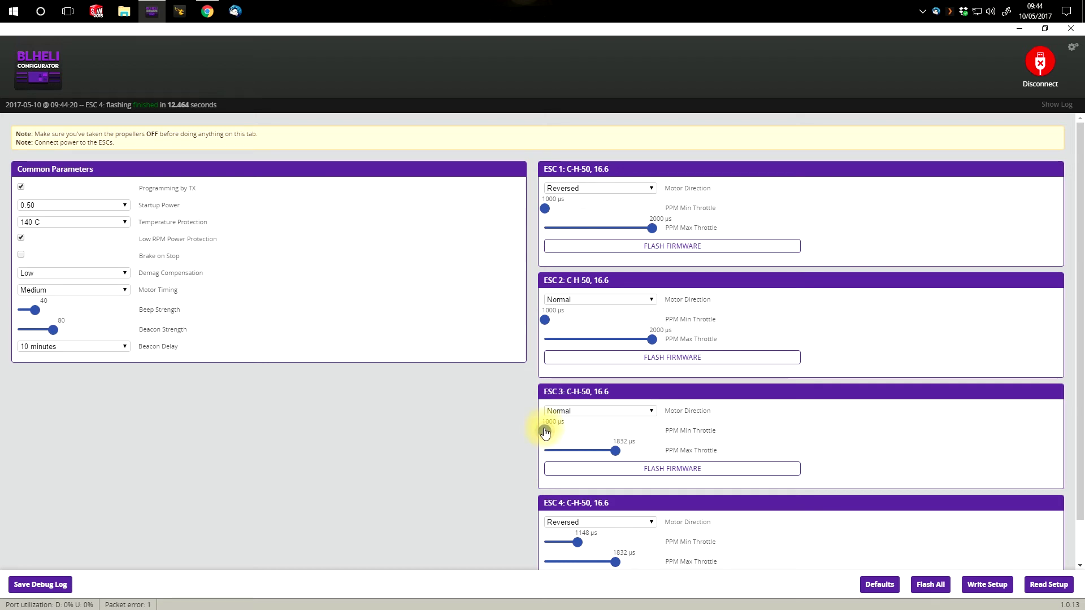
drag(616, 452, 654, 456)
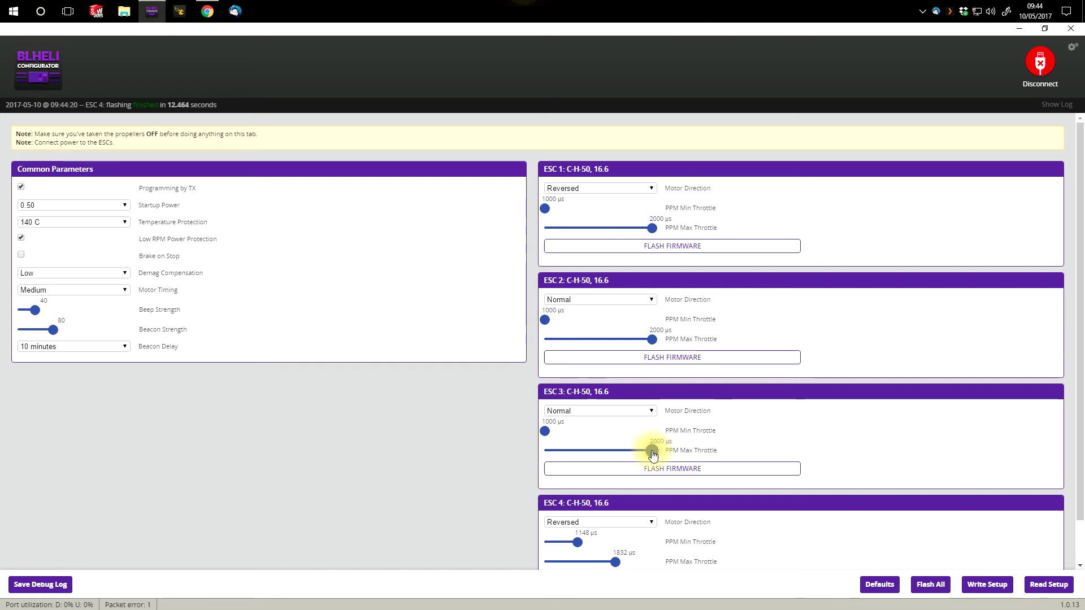
scroll(504, 456, down, 1)
drag(576, 495, 548, 496)
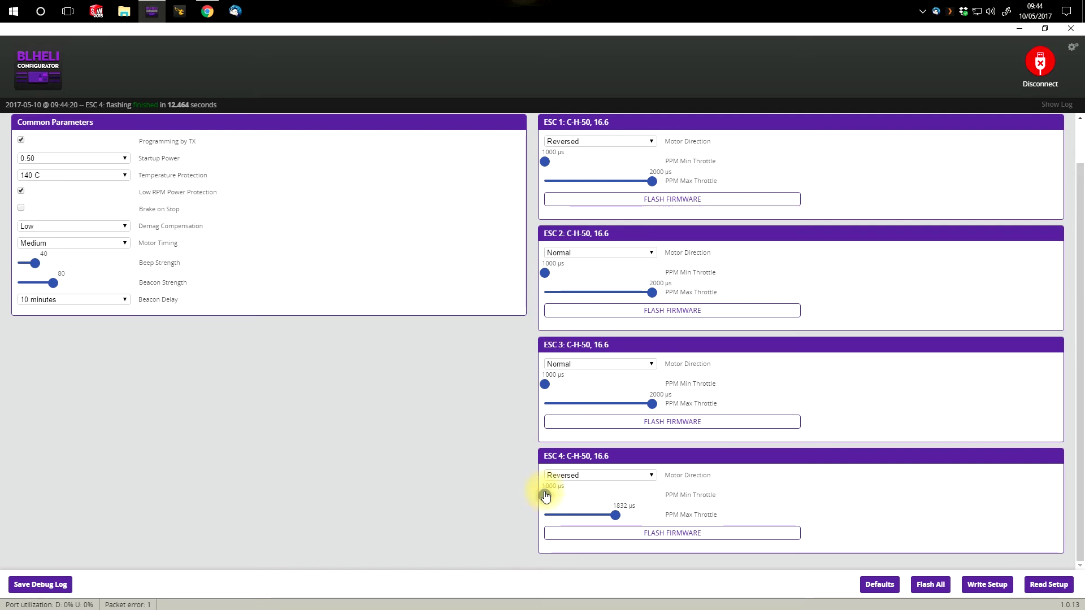
drag(616, 514, 665, 518)
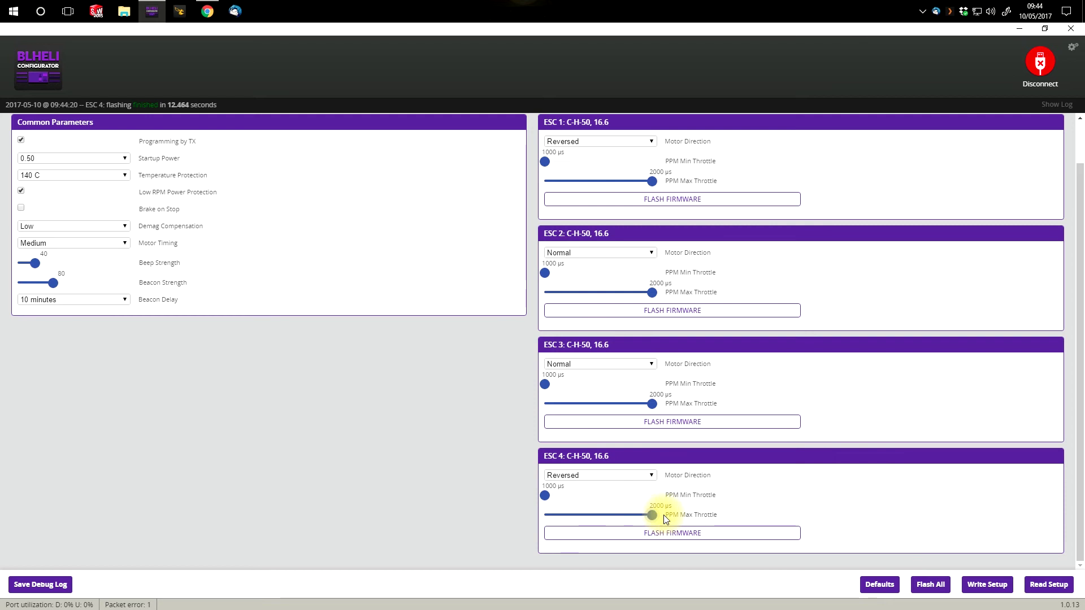
- Write the setup to the ESCs and review the firmware version and throttle values of all four
click(983, 585)
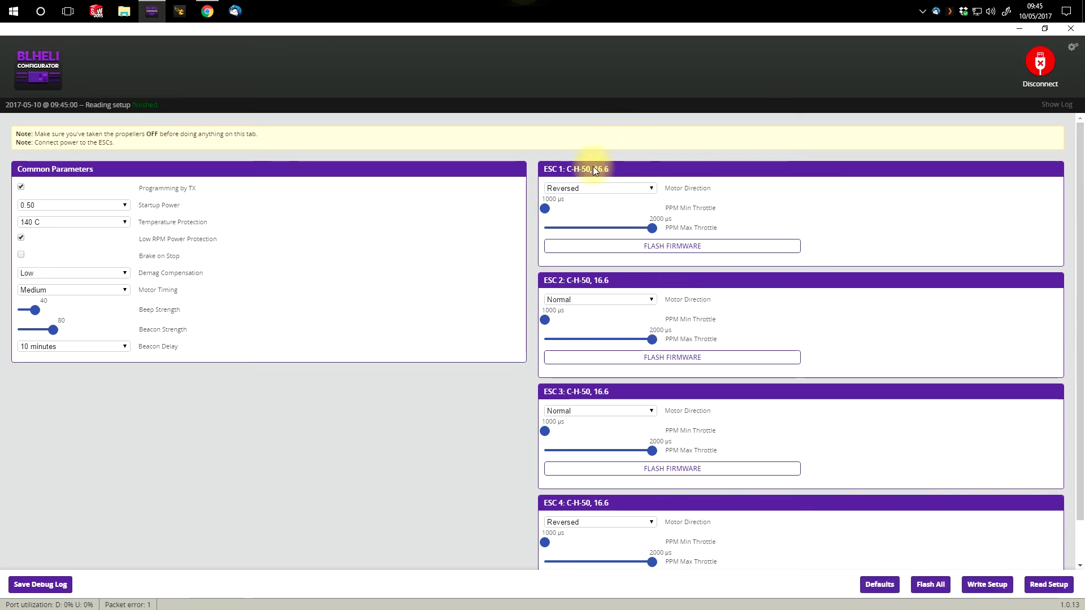
scroll(584, 210, down, 1)
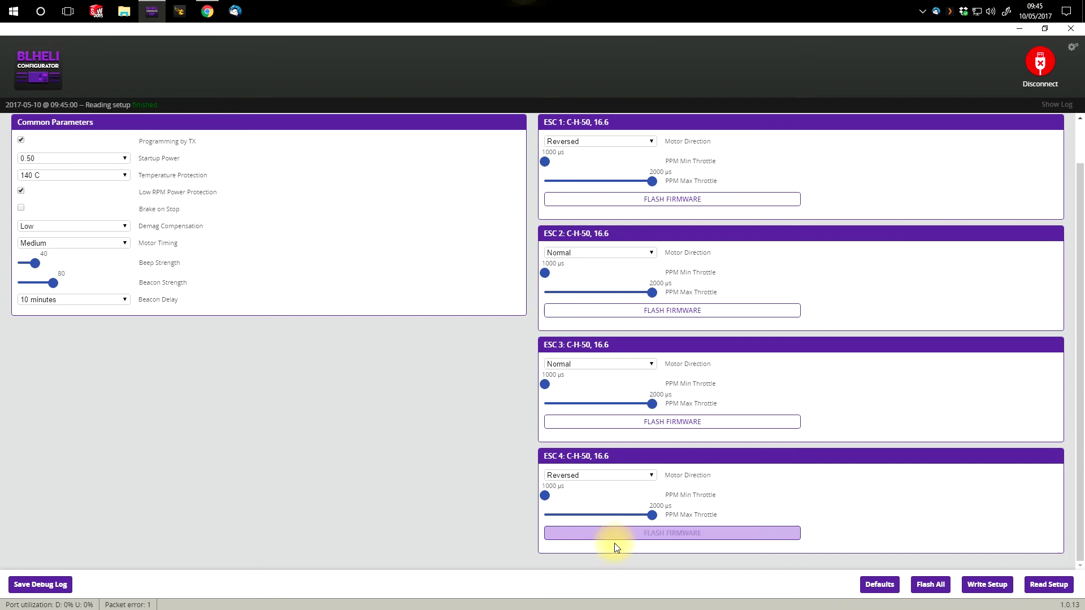
scroll(637, 308, up, 1)
scroll(791, 367, down, 1)
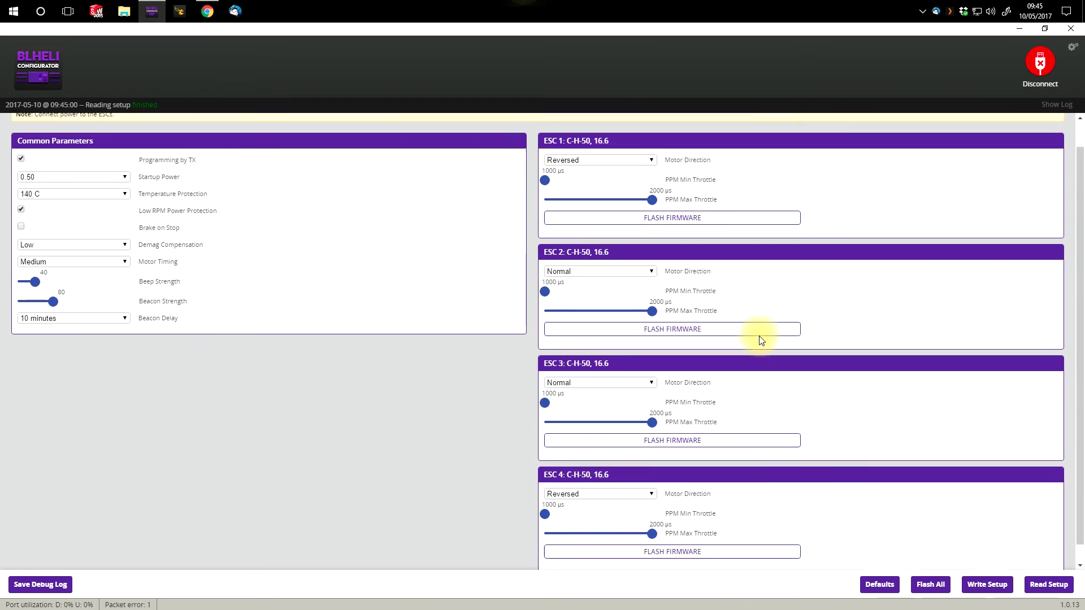
scroll(639, 245, up, 1)
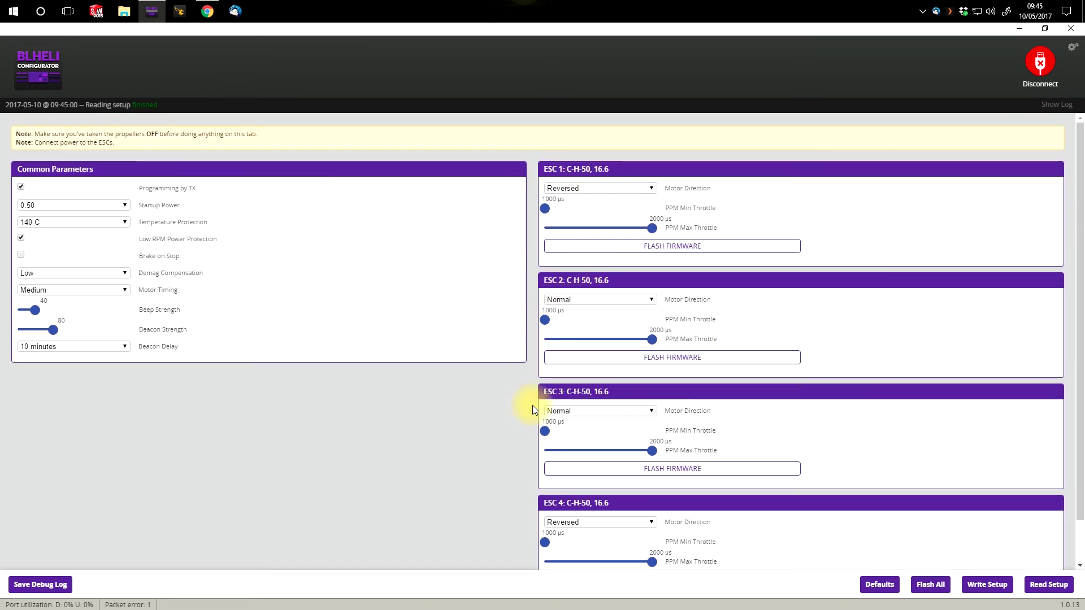
scroll(581, 429, down, 1)
scroll(612, 389, up, 1)
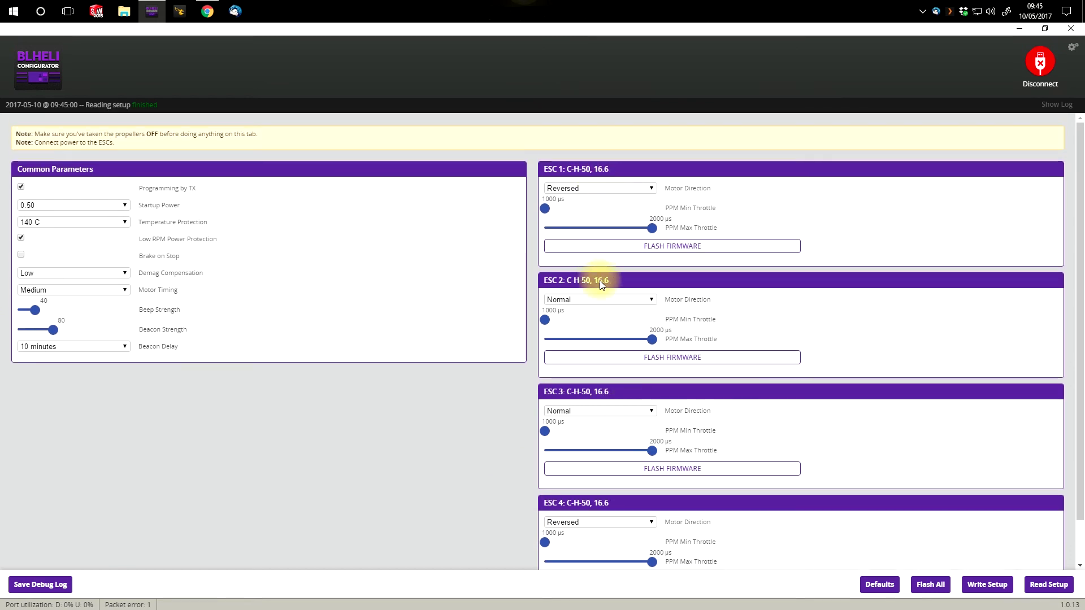
- Disconnect from the flight controller on COM5 and connect to it again at 115200 baud
scroll(612, 395, down, 1)
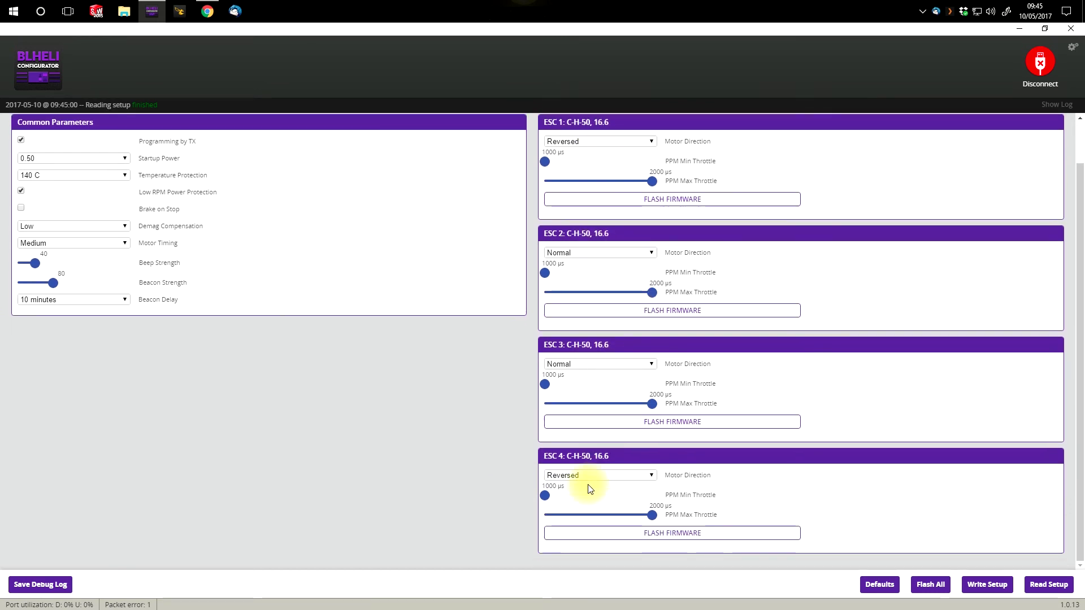
click(1039, 63)
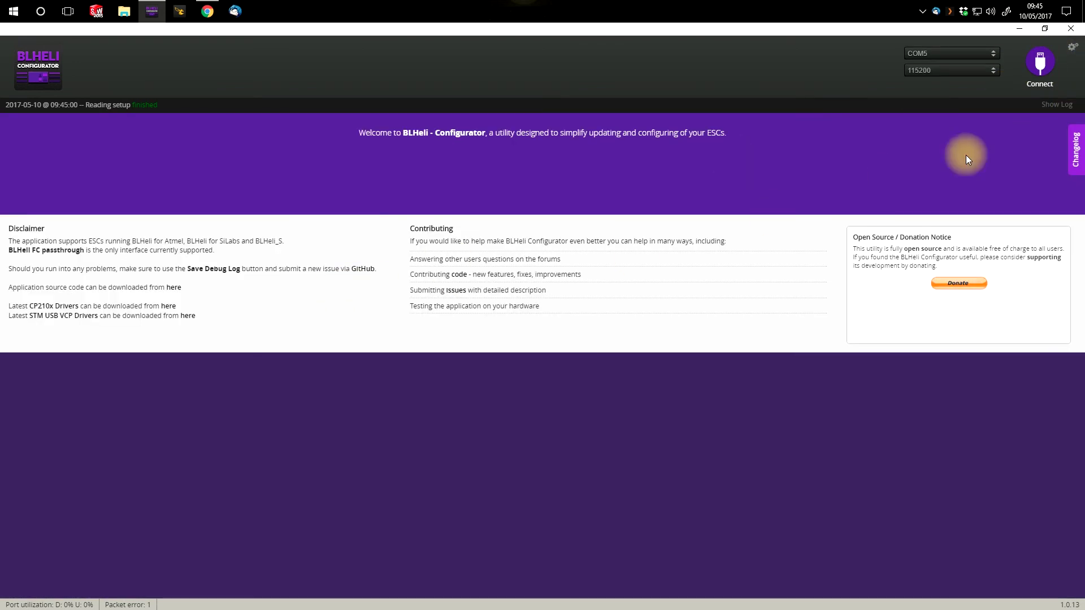
click(1036, 61)
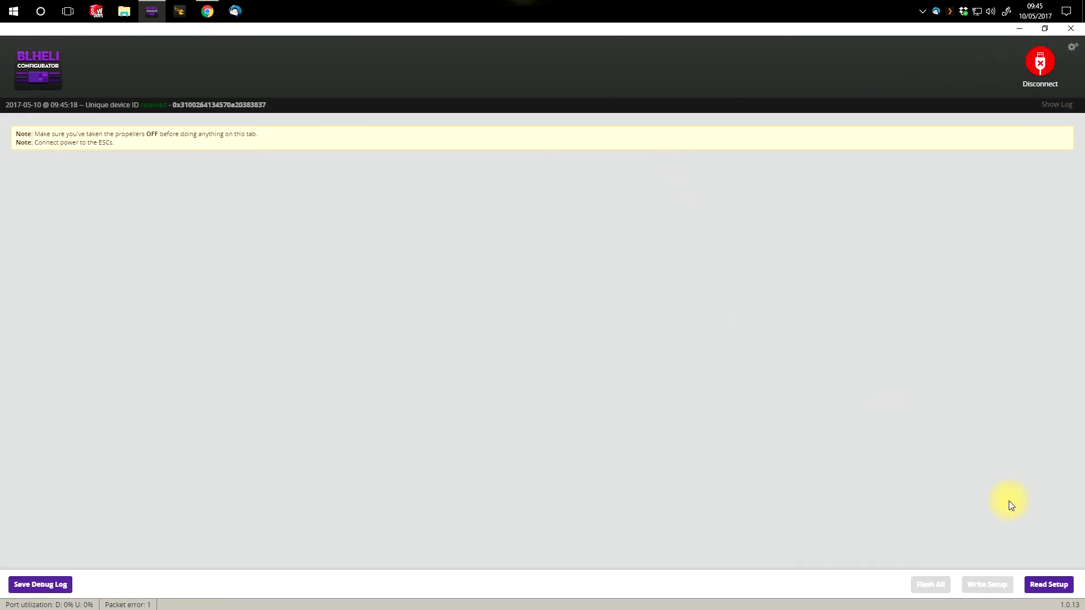
- Read the setup from the ESCs again to check the firmware and throttle values of all four, and disconnect
click(1050, 584)
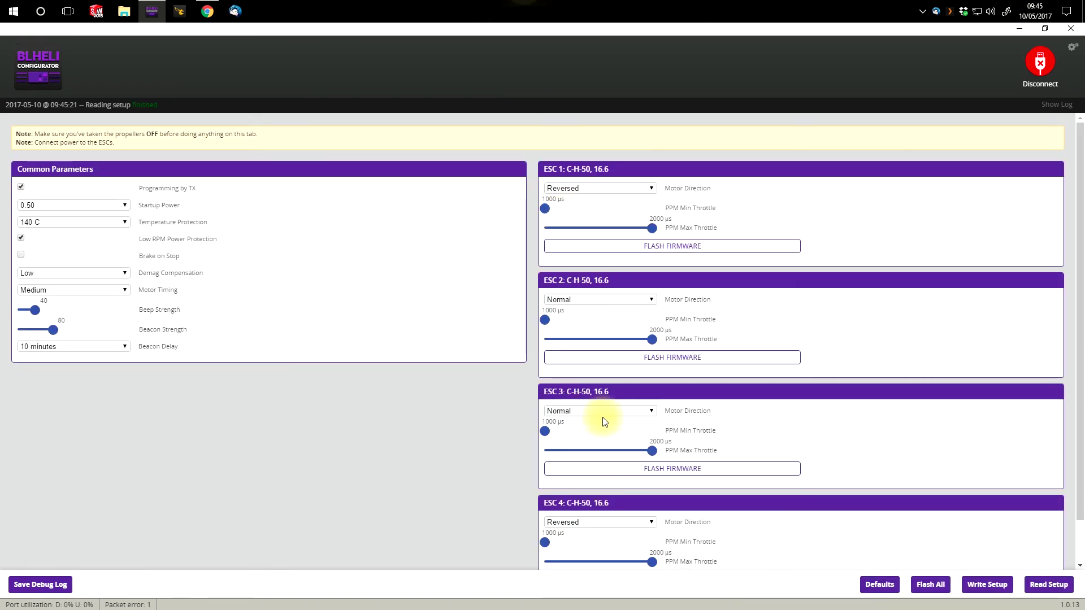
scroll(604, 421, down, 2)
scroll(595, 521, up, 2)
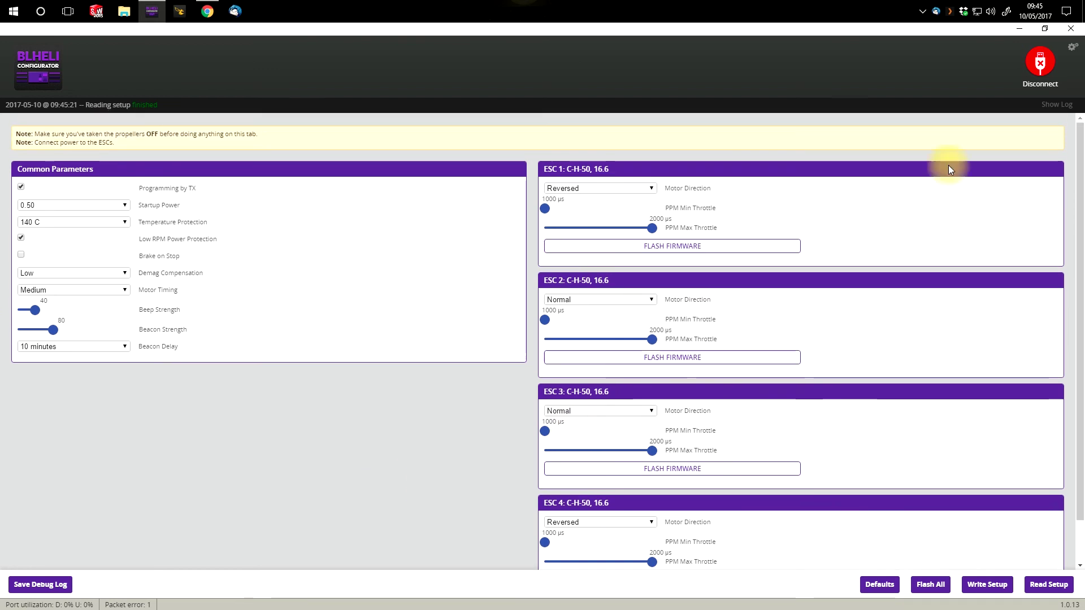
click(1040, 65)
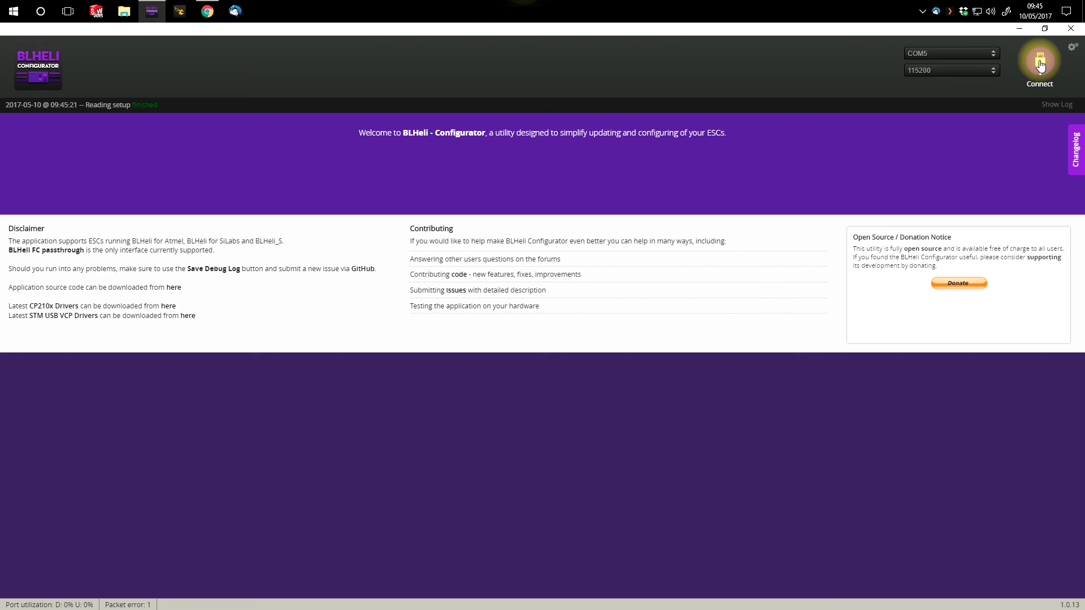